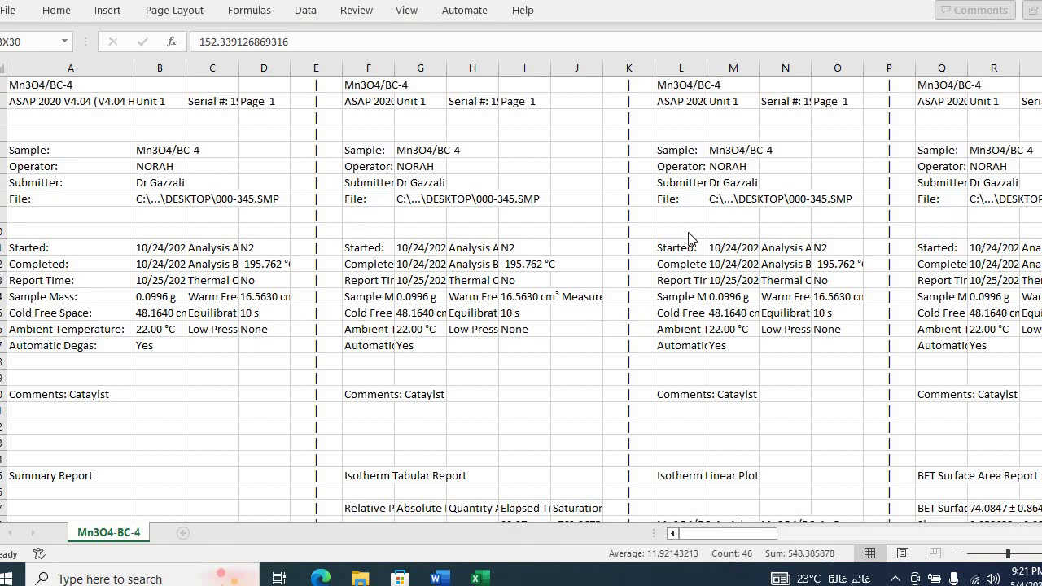
Find the BET Surface Area entry in the Summary Report and select its label and value.
scroll(684, 238, "down", 2)
scroll(676, 240, "up", 2)
scroll(378, 277, "down", 2)
scroll(378, 277, "up", 2)
scroll(178, 271, "down", 6)
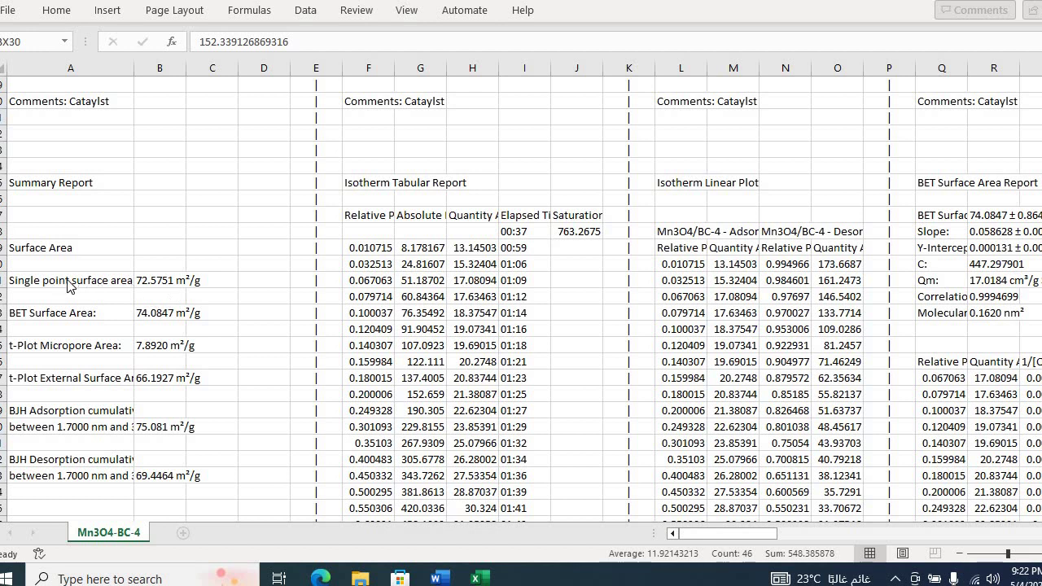
left_click(151, 312)
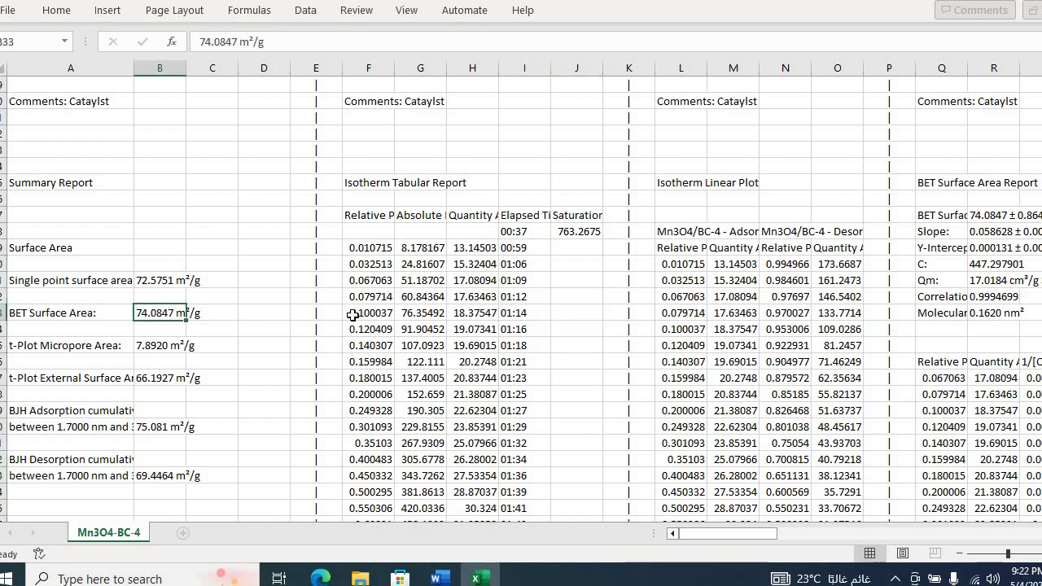
left_click(228, 312)
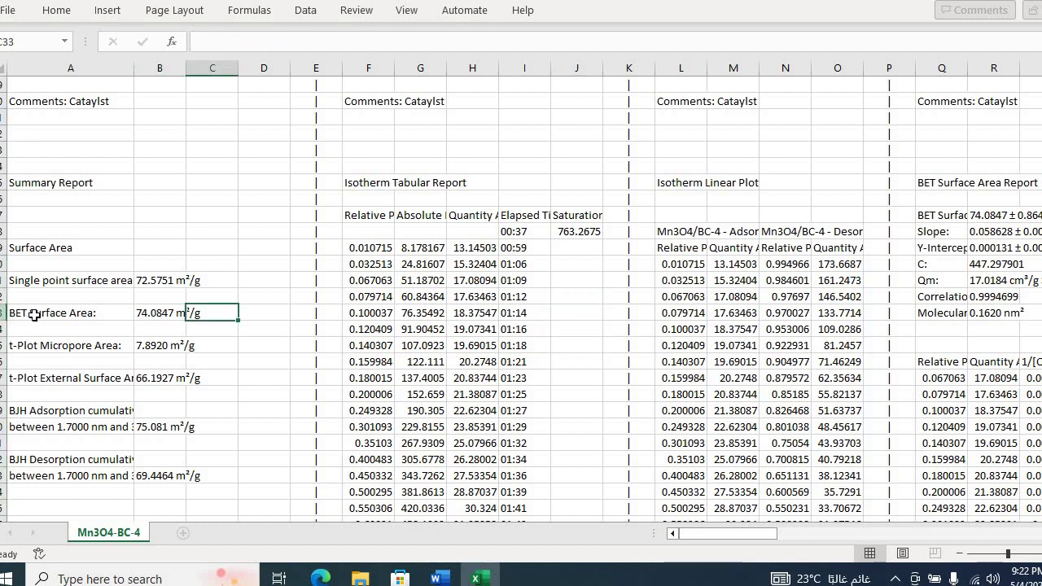
left_click_drag(29, 314, 216, 314)
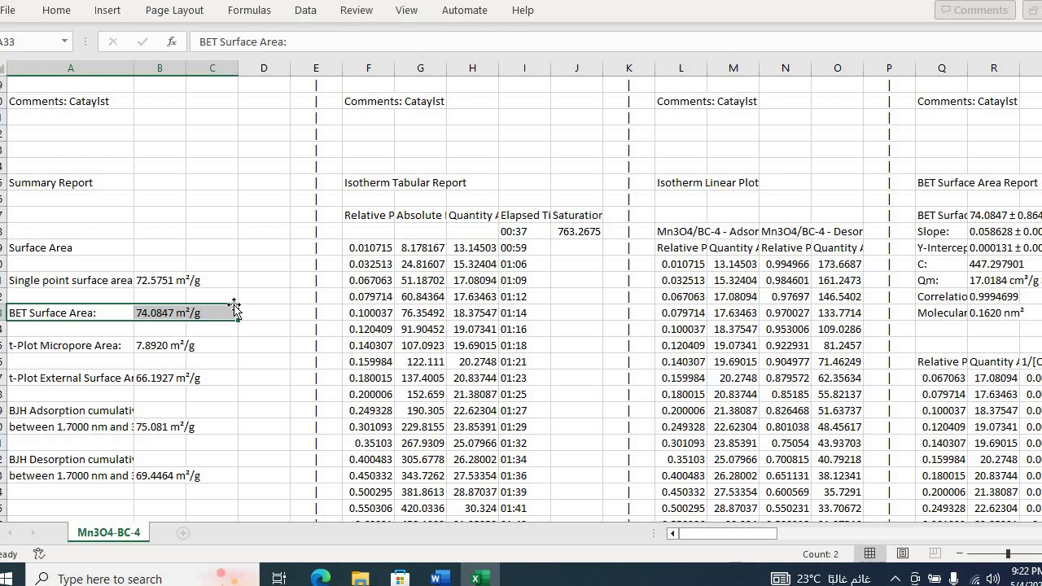
Examine the Pore Volume values for single point adsorption, BJH adsorption and BJH desorption in the Summary Report.
scroll(234, 307, "down", 2)
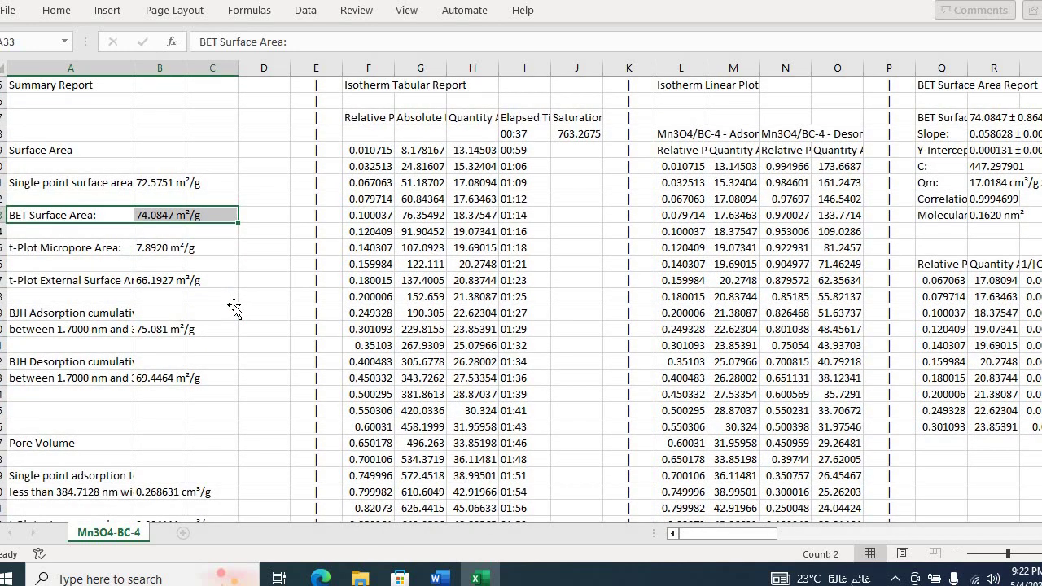
scroll(234, 306, "down", 1)
scroll(234, 307, "down", 1)
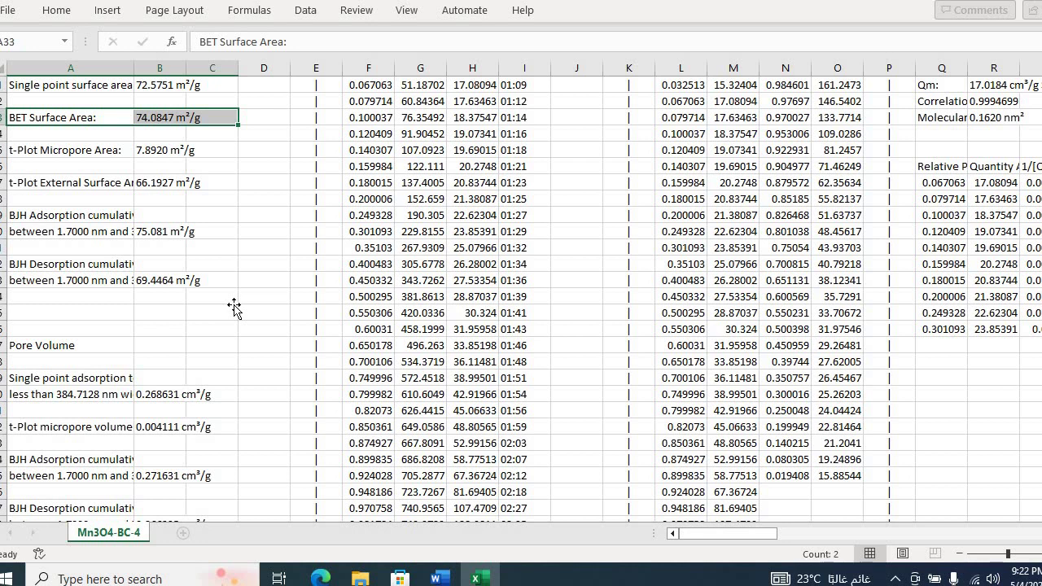
scroll(234, 306, "down", 1)
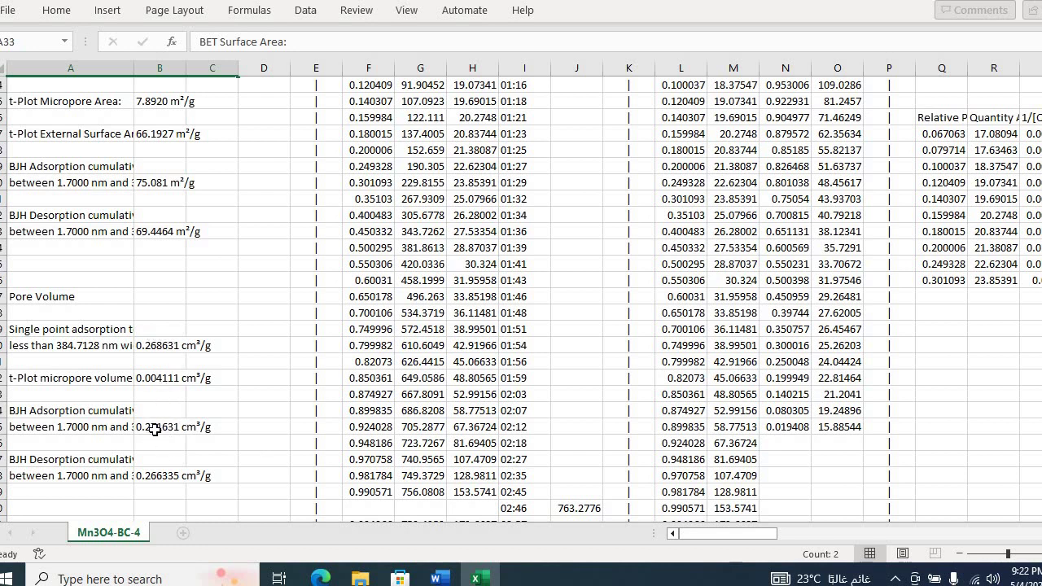
left_click(161, 344)
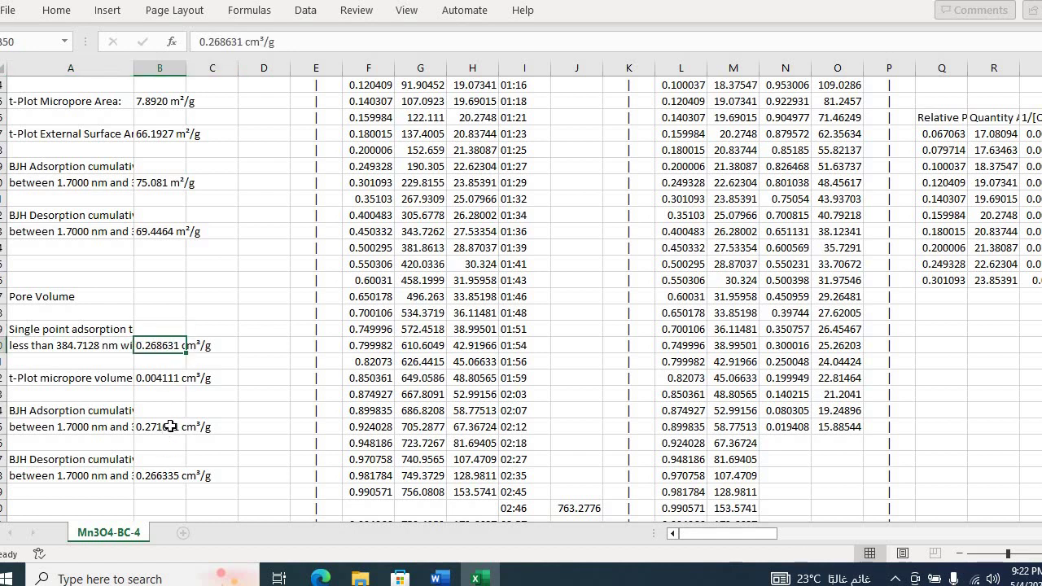
left_click(170, 426)
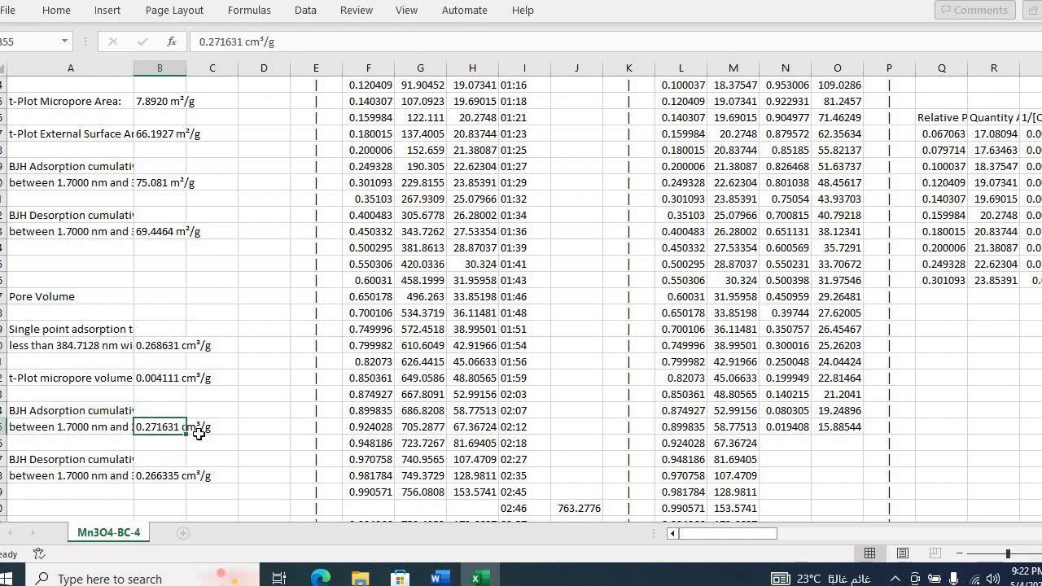
left_click(164, 478)
Find the Pore Size section and select the adsorption average pore width entry with its value.
scroll(269, 427, "down", 2)
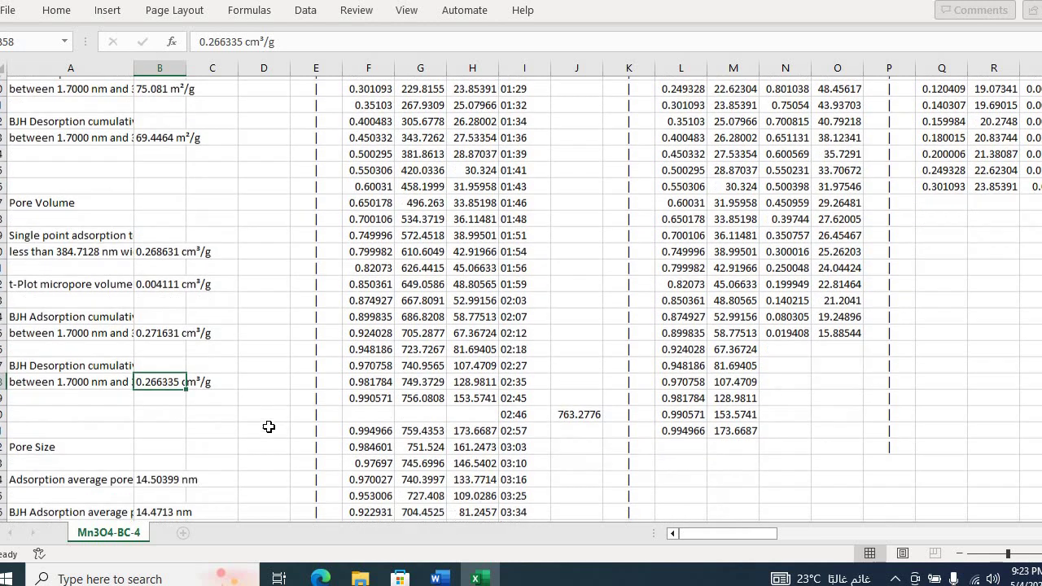
scroll(269, 427, "down", 3)
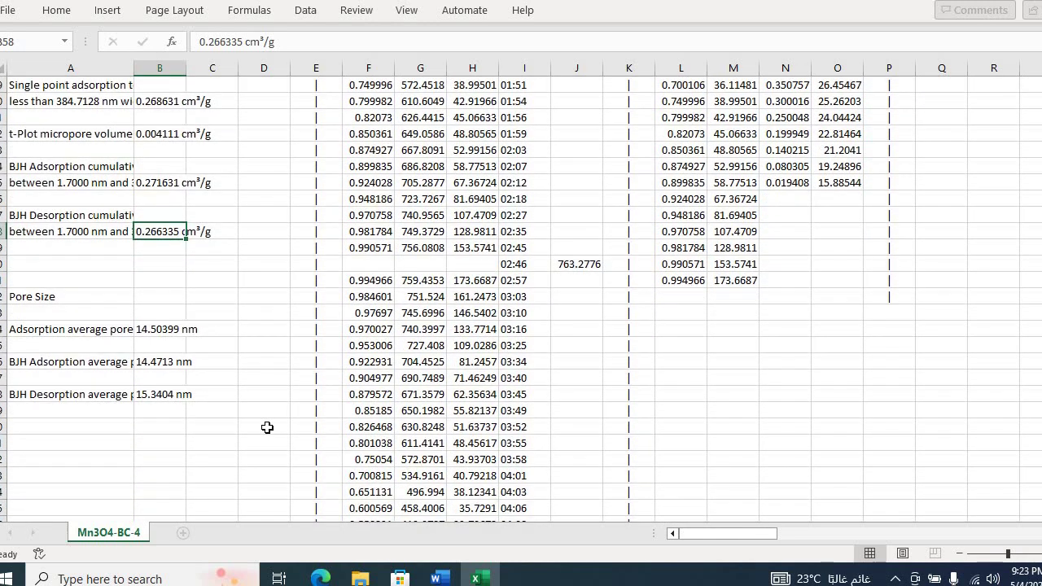
left_click(27, 297)
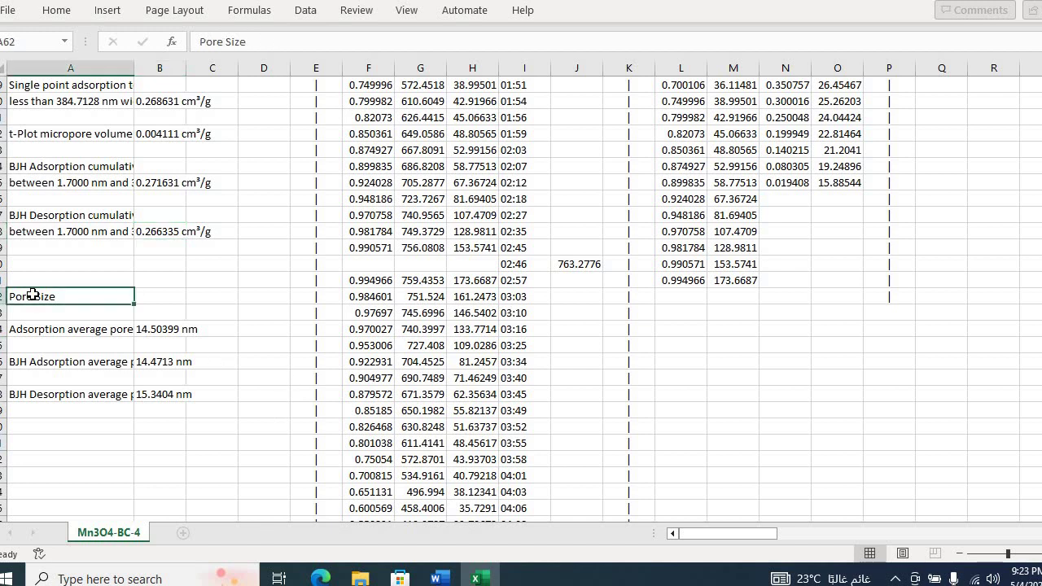
left_click(178, 325)
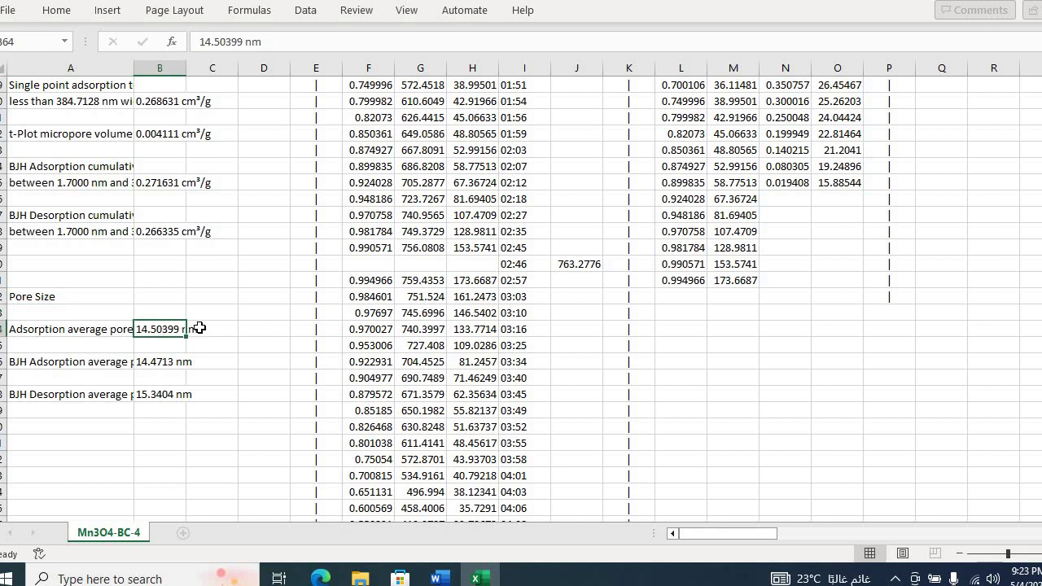
left_click(17, 332)
left_click_drag(167, 329, 218, 330)
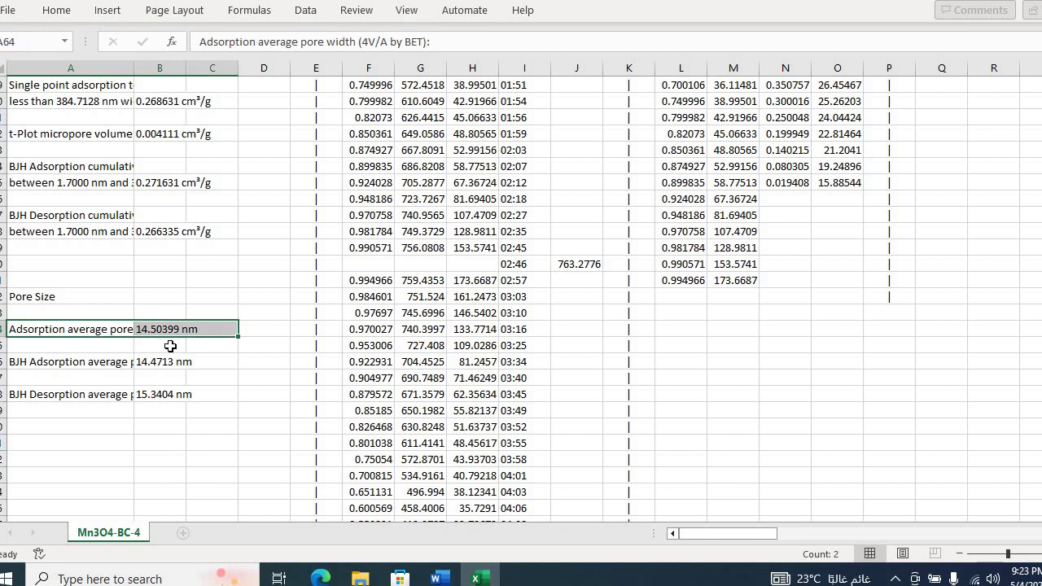
Review the BET surface area, single point pore volume and adsorption average pore width values once more.
scroll(219, 256, "up", 1)
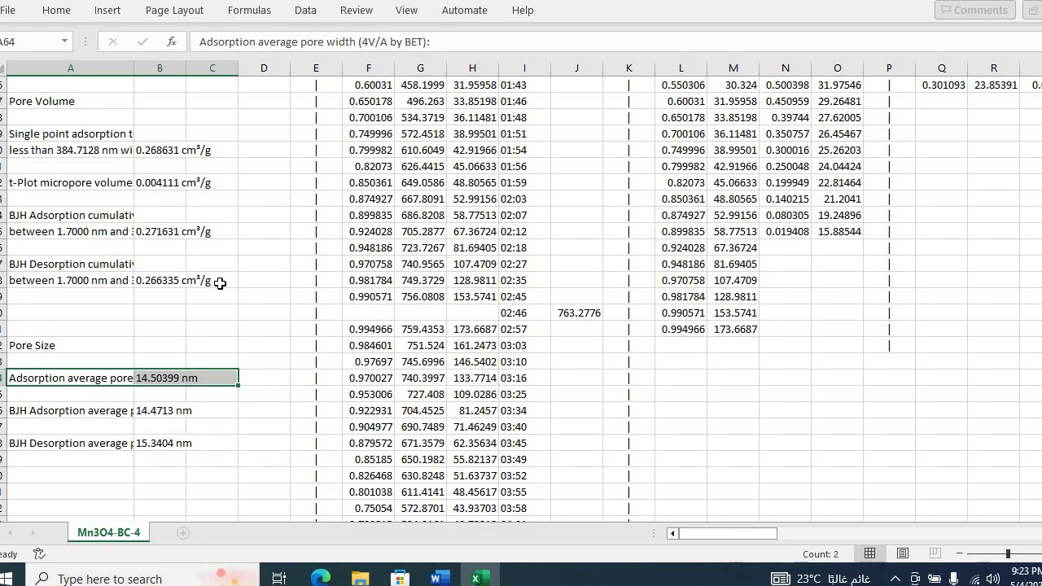
scroll(220, 282, "up", 8)
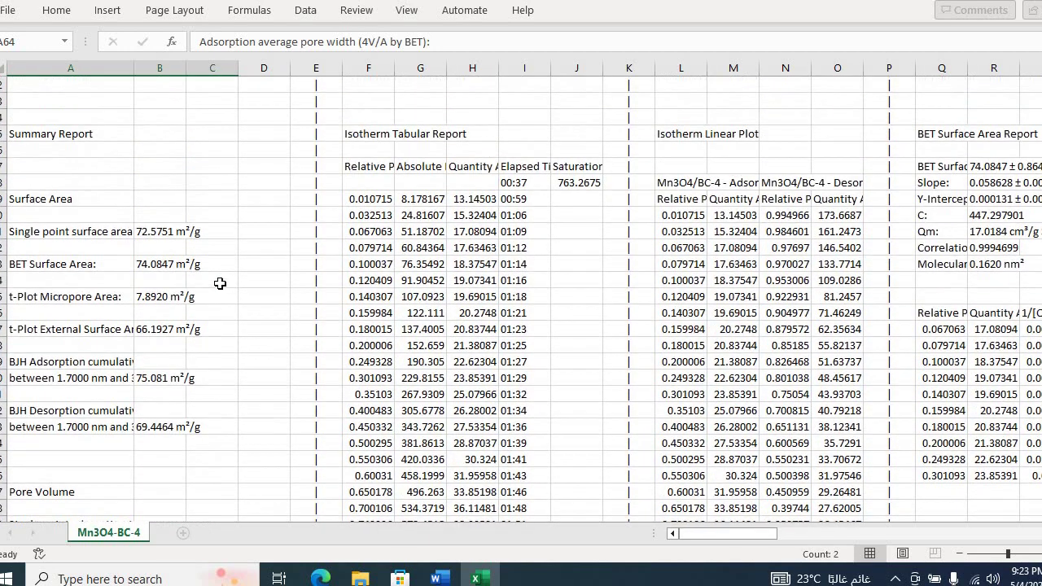
left_click(163, 263)
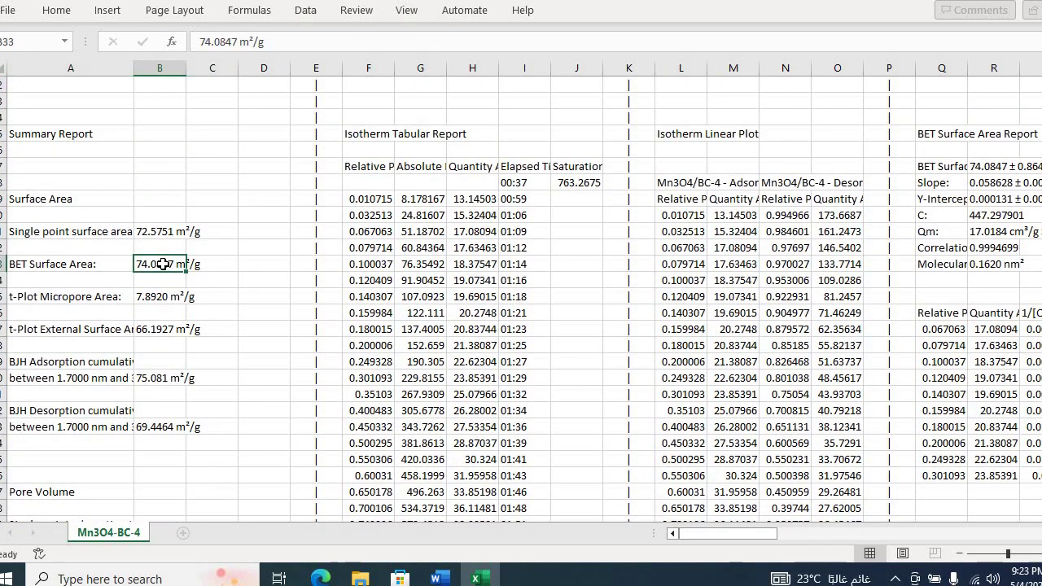
scroll(163, 269, "down", 4)
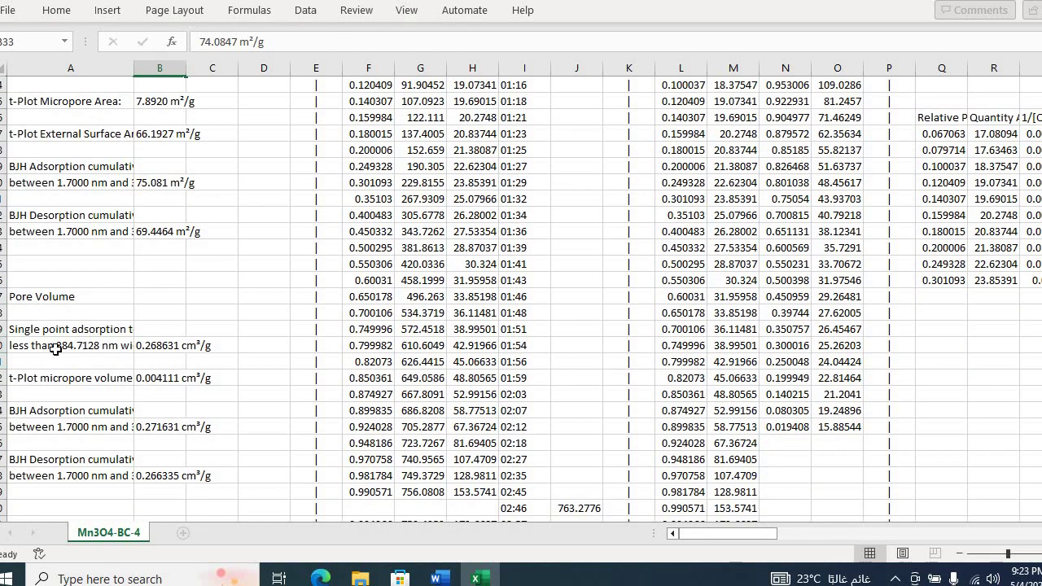
left_click(162, 346)
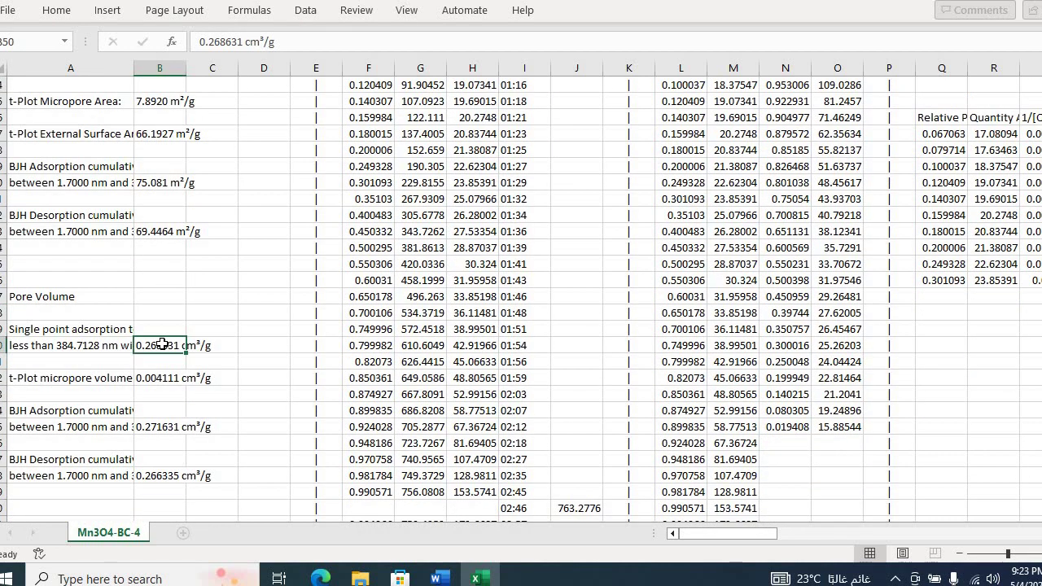
scroll(163, 346, "down", 1)
scroll(186, 307, "down", 4)
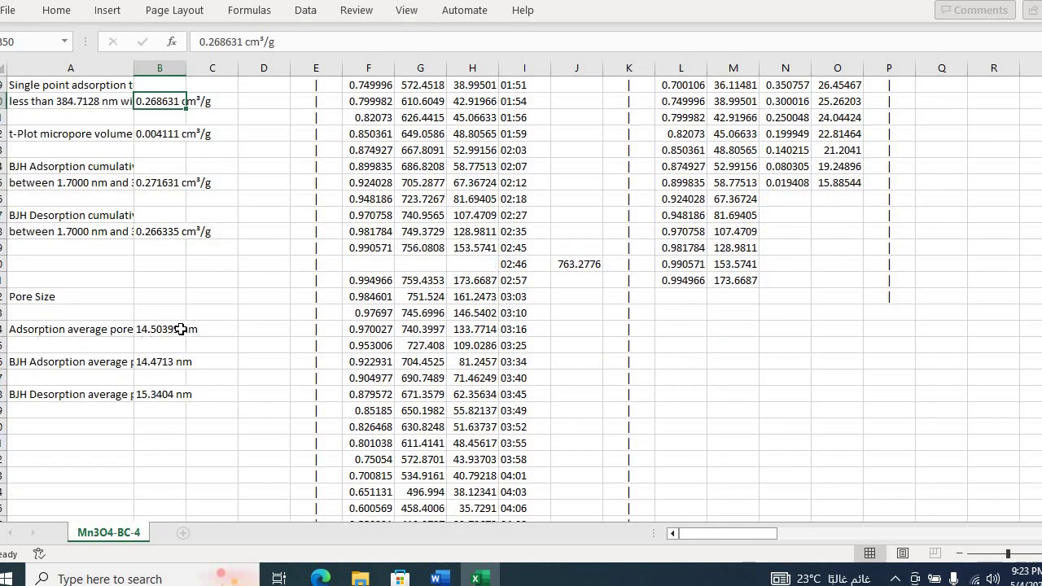
left_click(168, 329)
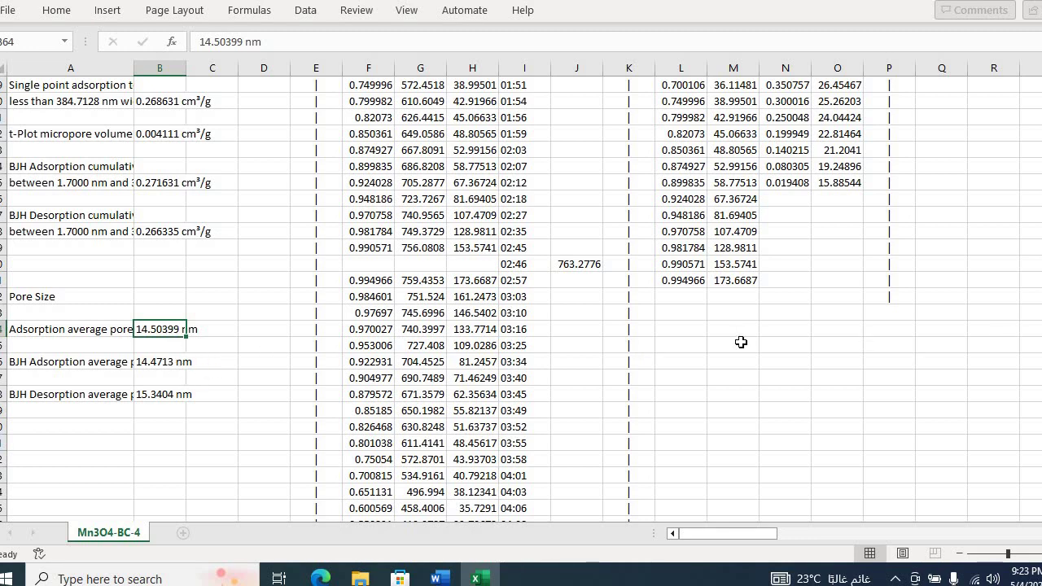
Locate the Isotherm Linear Plot section and select its heading across columns L to O.
scroll(741, 342, "up", 4)
scroll(741, 342, "up", 8)
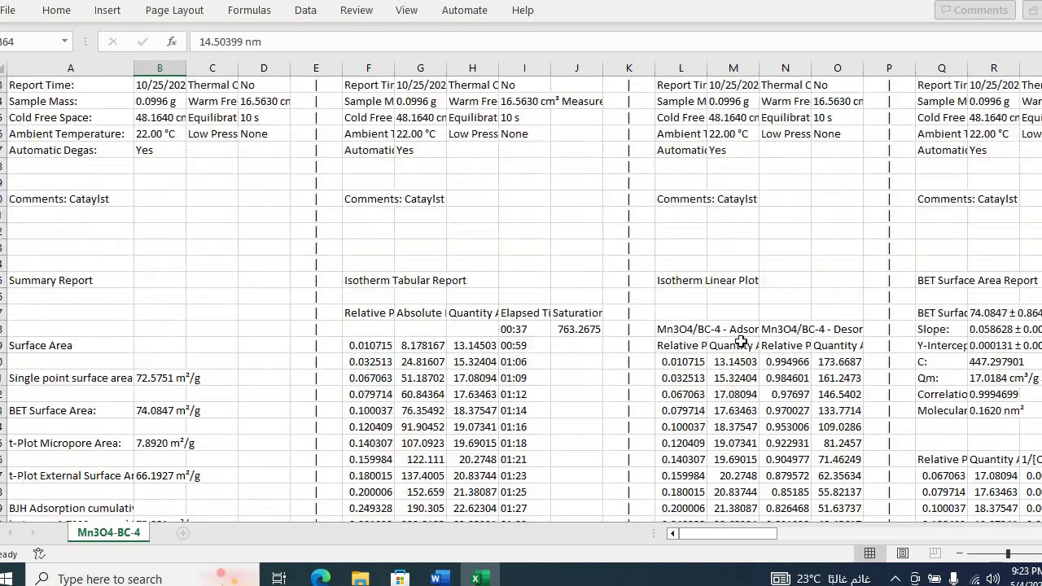
scroll(741, 342, "up", 1)
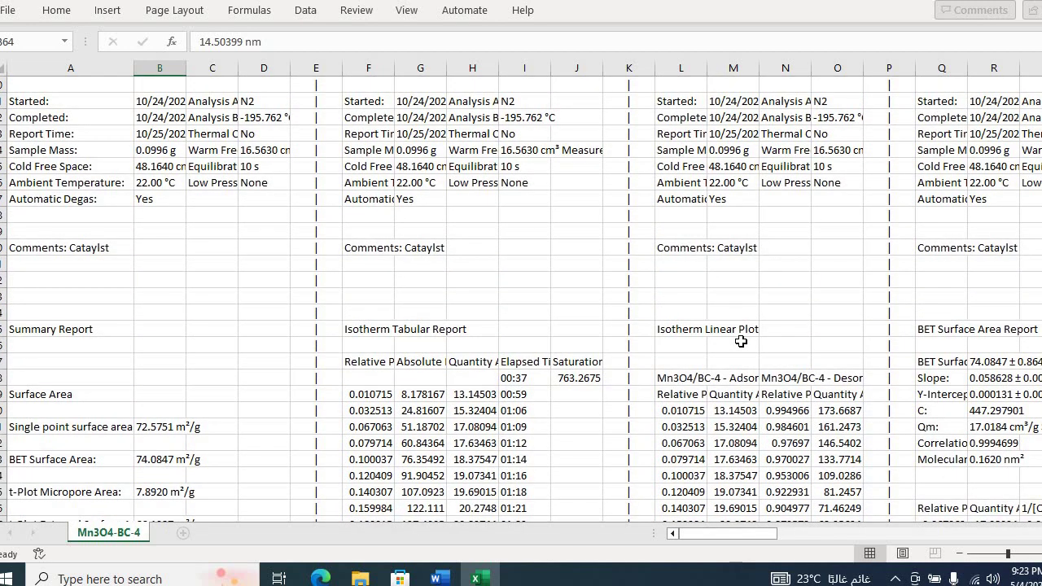
scroll(741, 342, "down", 2)
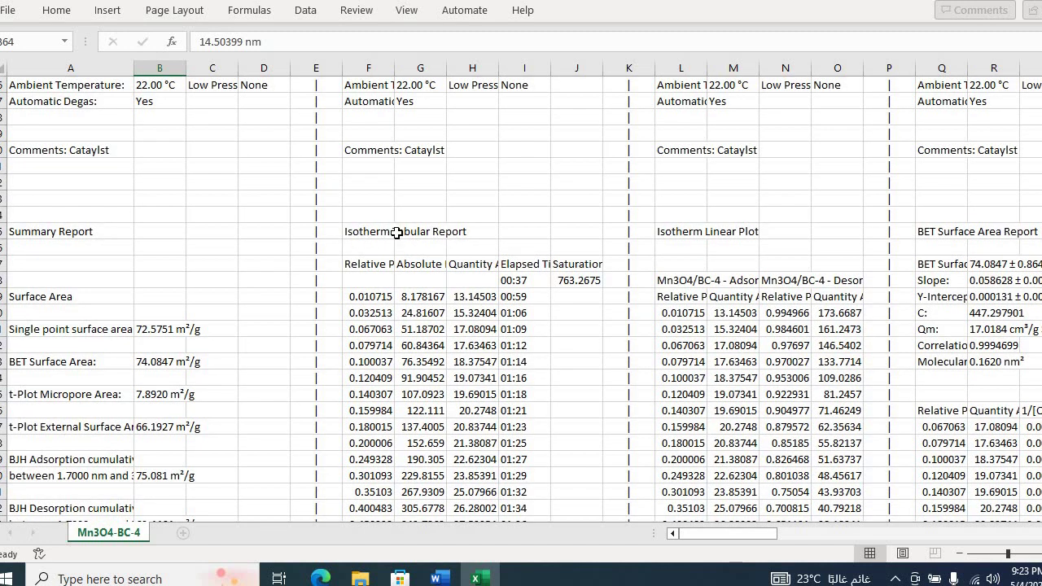
scroll(602, 186, "down", 2)
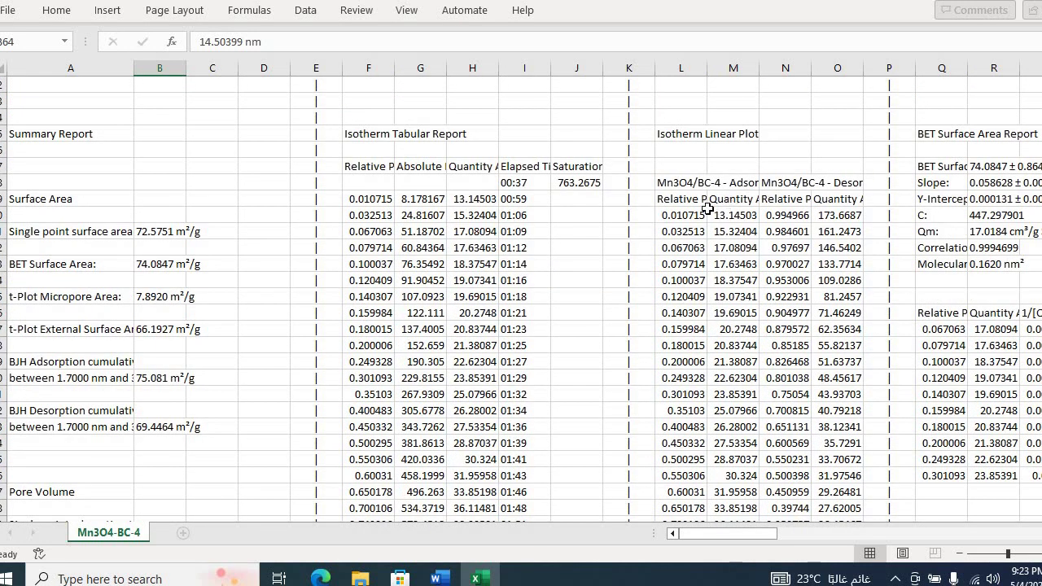
scroll(679, 175, "up", 1)
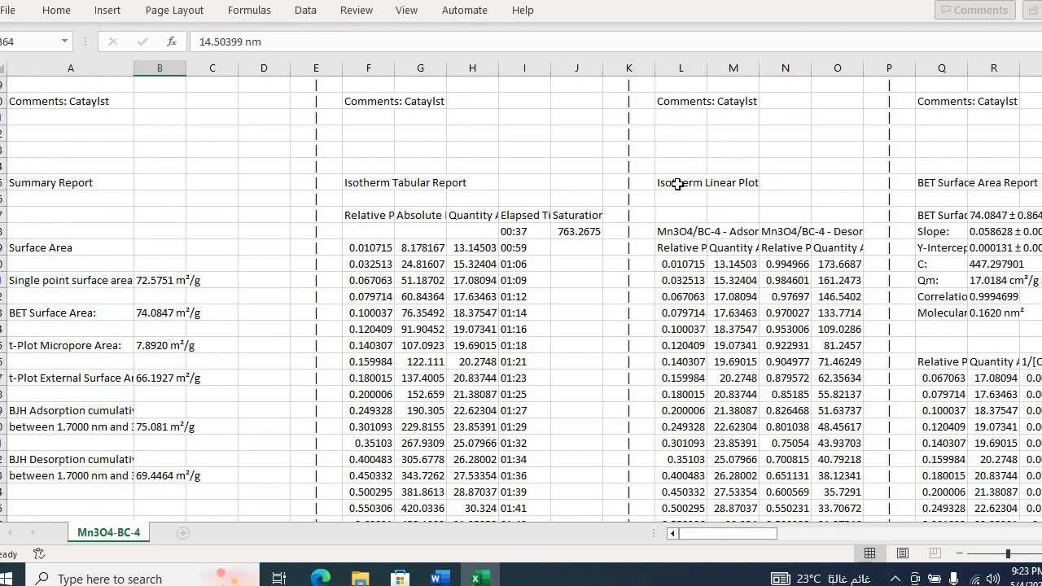
left_click(676, 181)
left_click(848, 192, "shift")
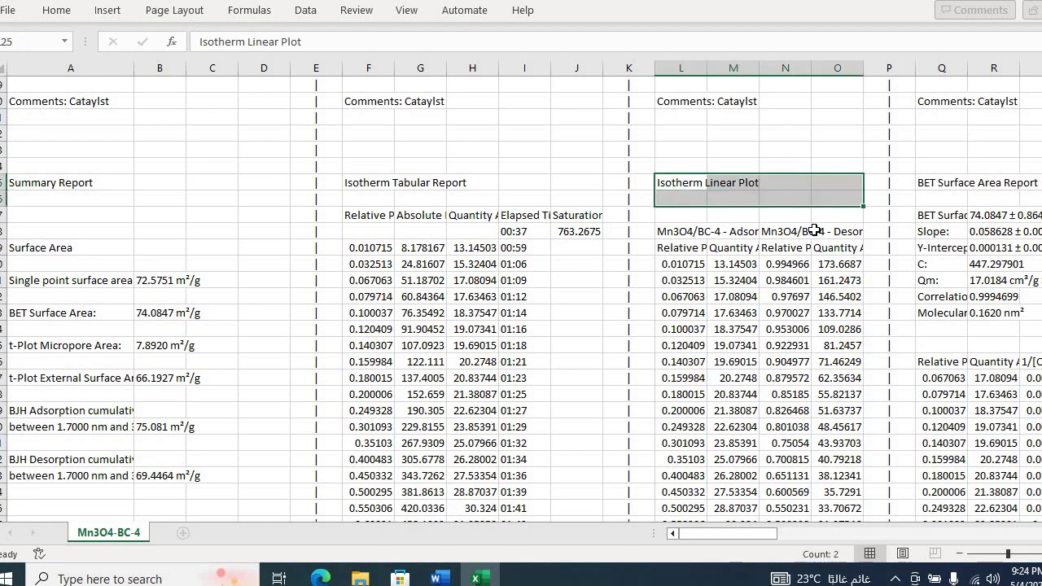
Select the adsorption relative pressure and quantity adsorbed data, including headers, in columns L and M of the Isotherm Linear Plot.
scroll(709, 233, "down", 2)
scroll(691, 241, "up", 1)
scroll(692, 241, "up", 1)
left_click(683, 246)
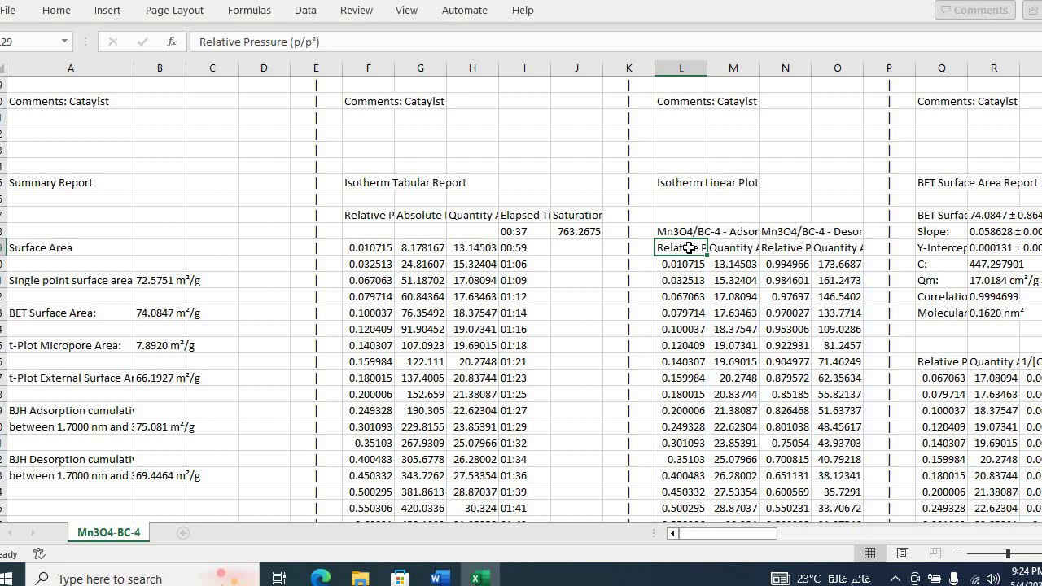
left_click(744, 246)
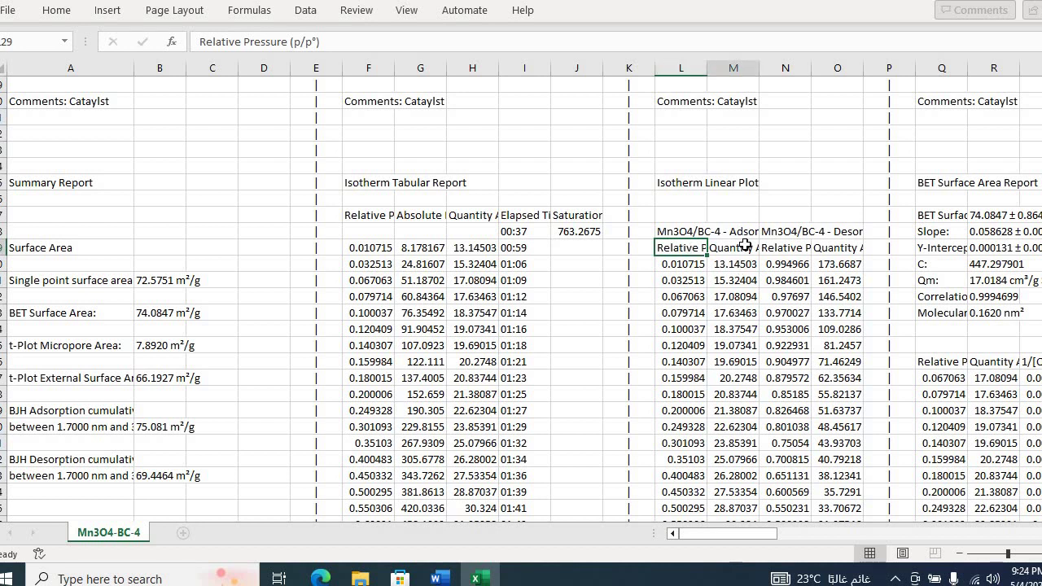
left_click_drag(677, 248, 724, 465)
Select the desorption relative pressure and quantity adsorbed data, including headers, in columns N and O.
scroll(885, 383, "up", 7)
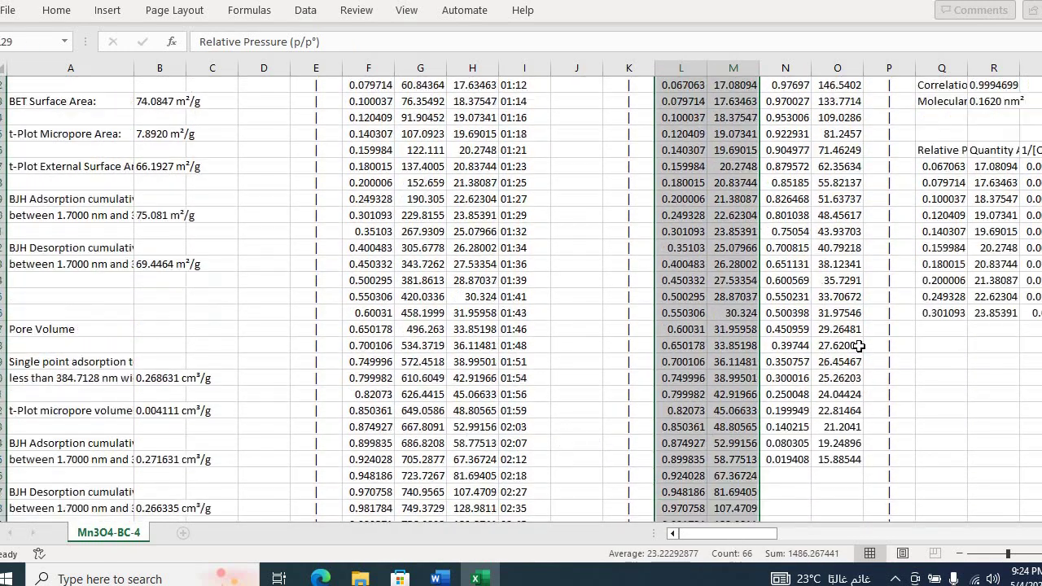
left_click_drag(794, 229, 848, 499)
scroll(797, 216, "up", 2)
scroll(797, 216, "up", 1)
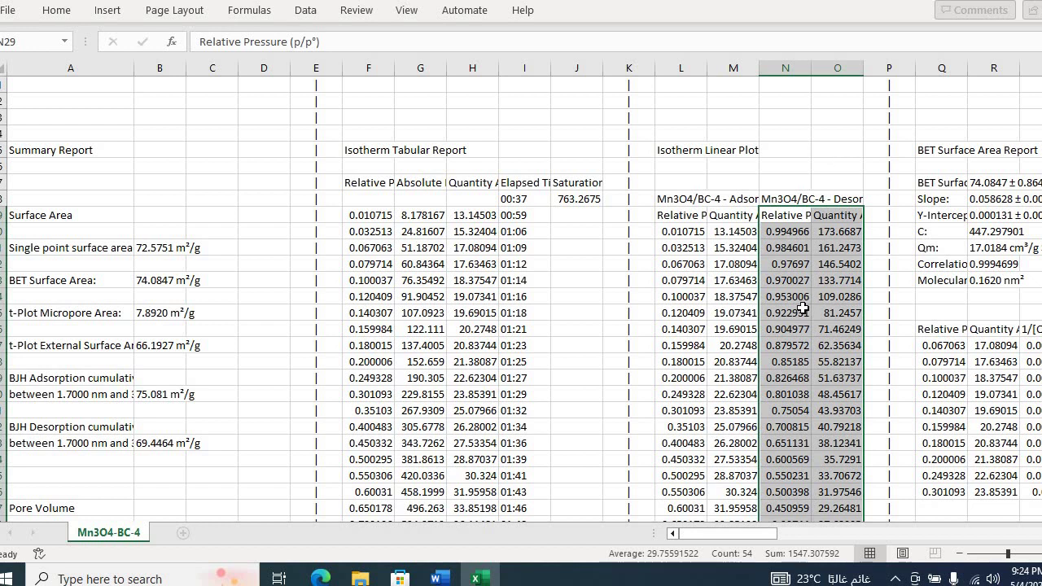
Switch to the Word manuscript and examine the whole adsorption-desorption isotherm plot at a reduced zoom.
left_click(436, 577)
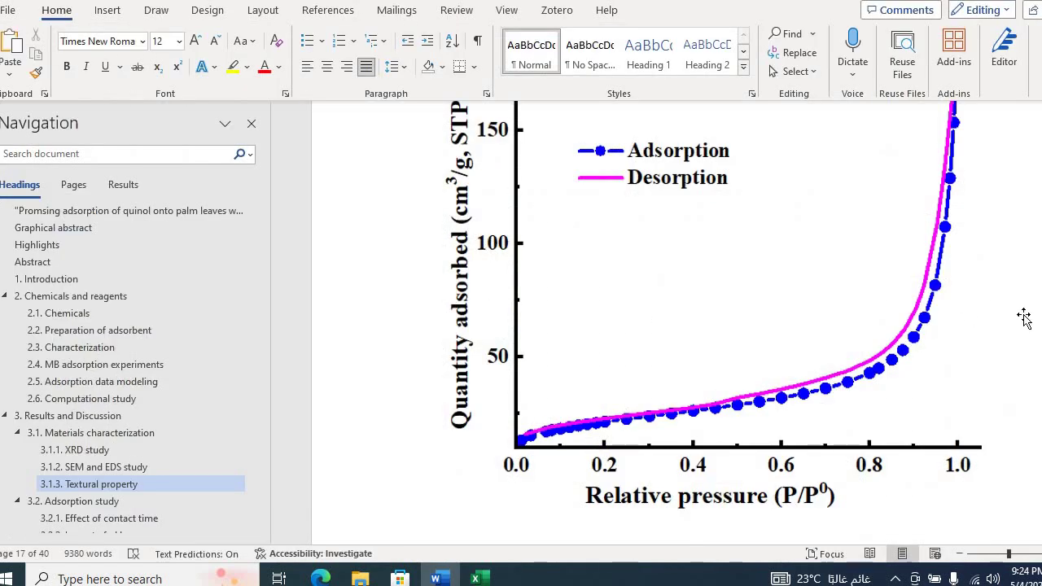
scroll(992, 326, "up", 1)
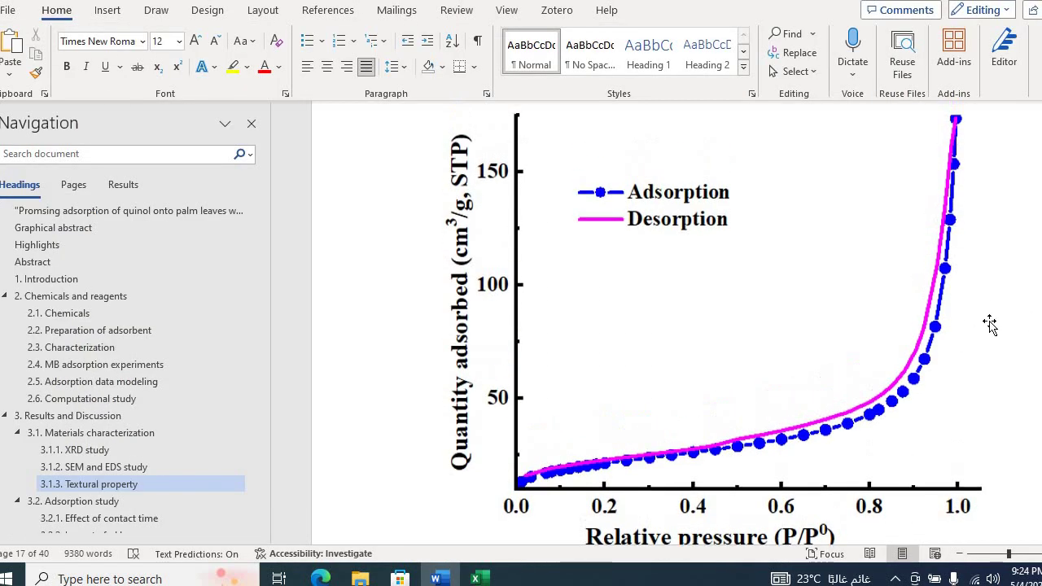
left_click(961, 555)
left_click(961, 558)
scroll(879, 454, "down", 2)
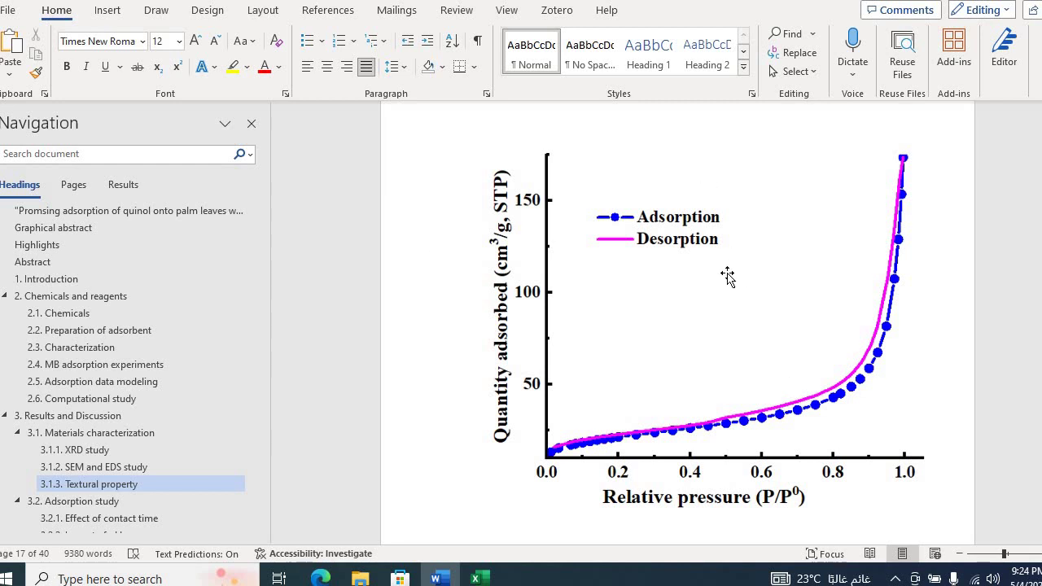
scroll(727, 277, "down", 1)
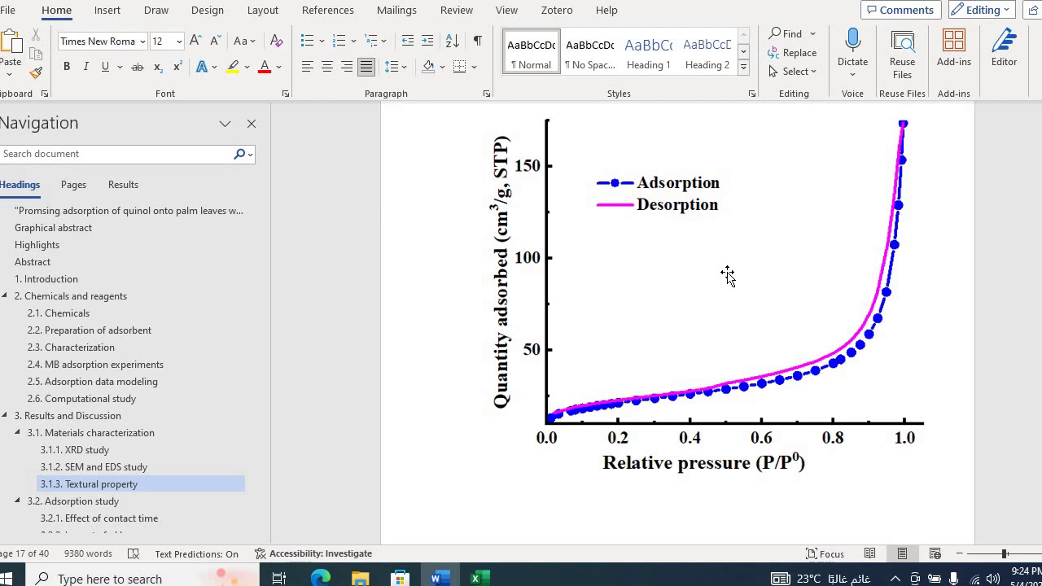
Switch to the Excel workbook, select the BJH Adsorption dV/dlog(w) Pore Volume heading across columns BB to BE, and widen column BE slightly.
left_click(479, 579)
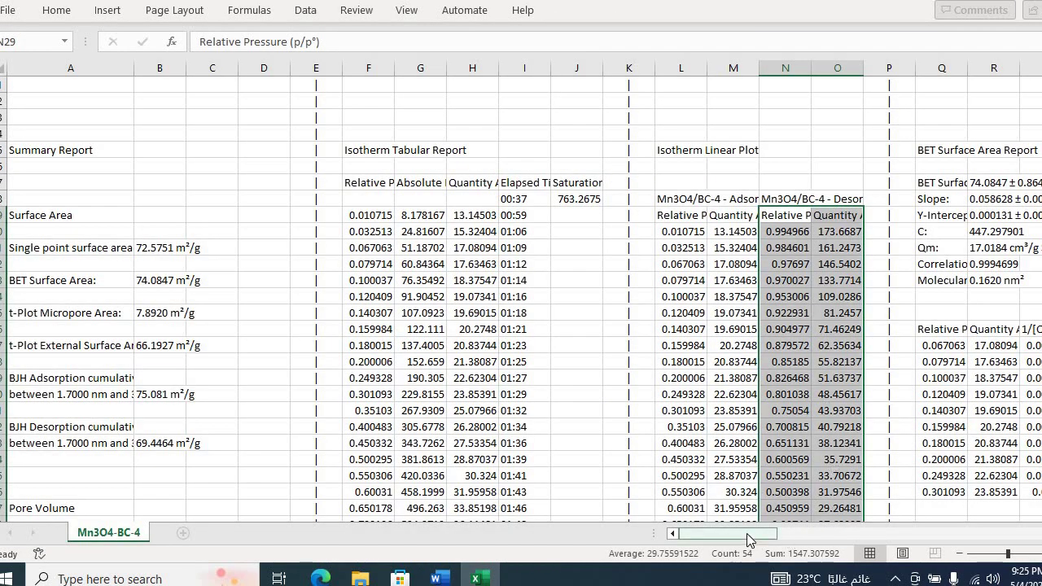
left_click_drag(746, 534, 878, 534)
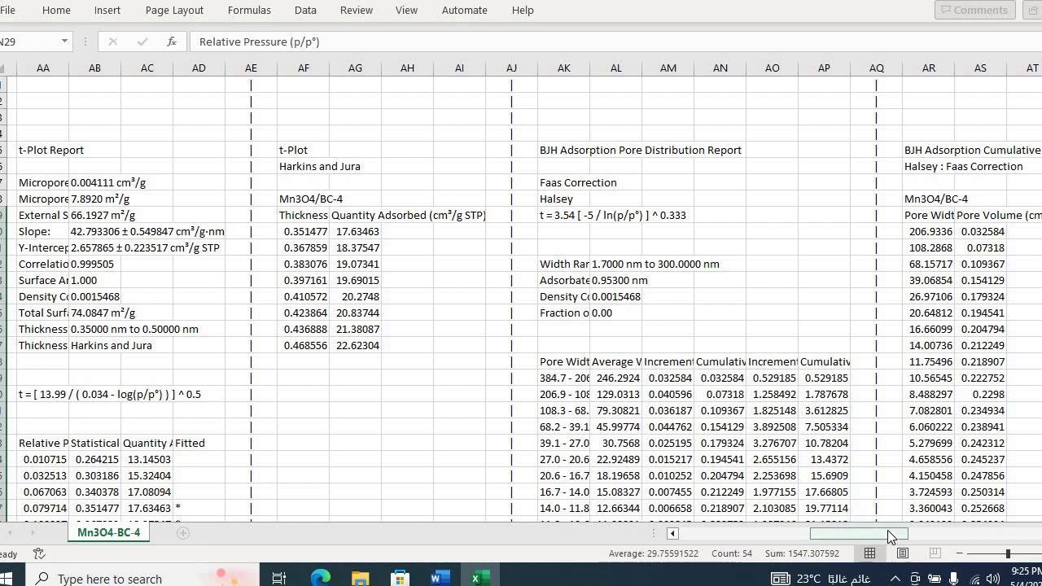
left_click_drag(887, 531, 973, 531)
left_click_drag(586, 199, 782, 215)
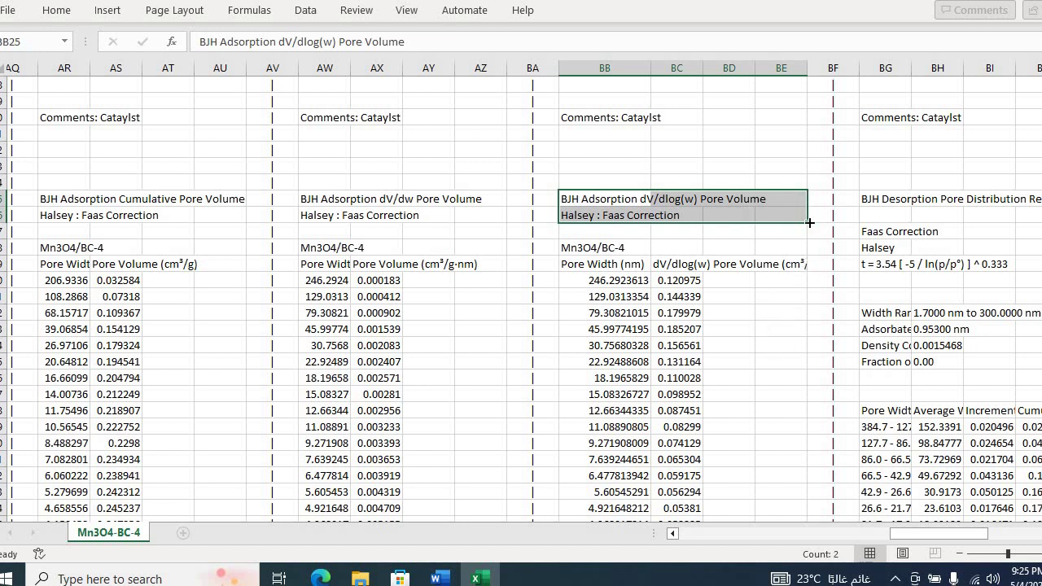
left_click_drag(806, 68, 824, 81)
scroll(679, 377, "down", 1)
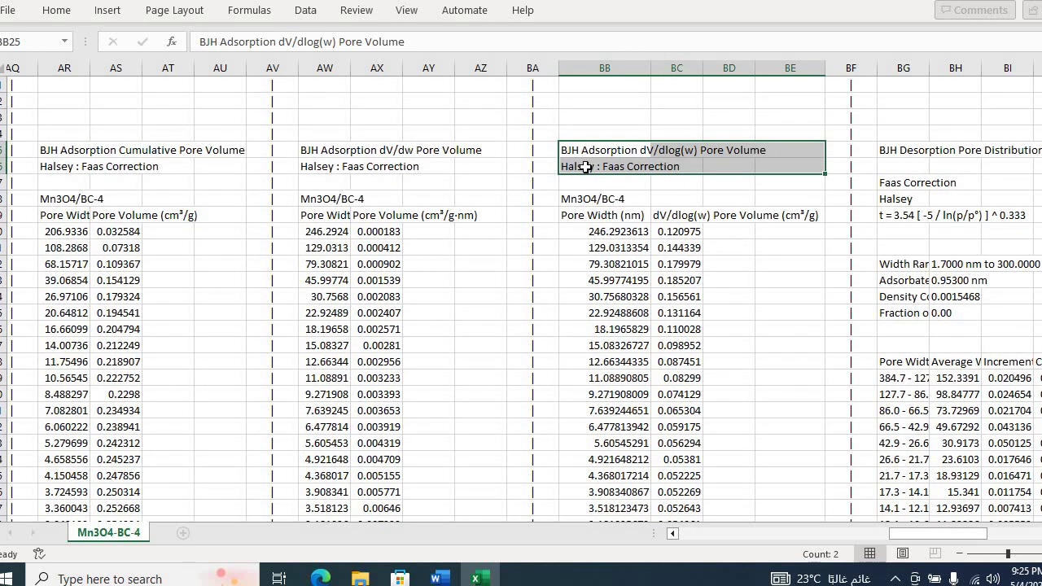
Select the adsorption pore width and dV/dlog(w) pore volume values, without headers, in columns BB and BC.
left_click(602, 150)
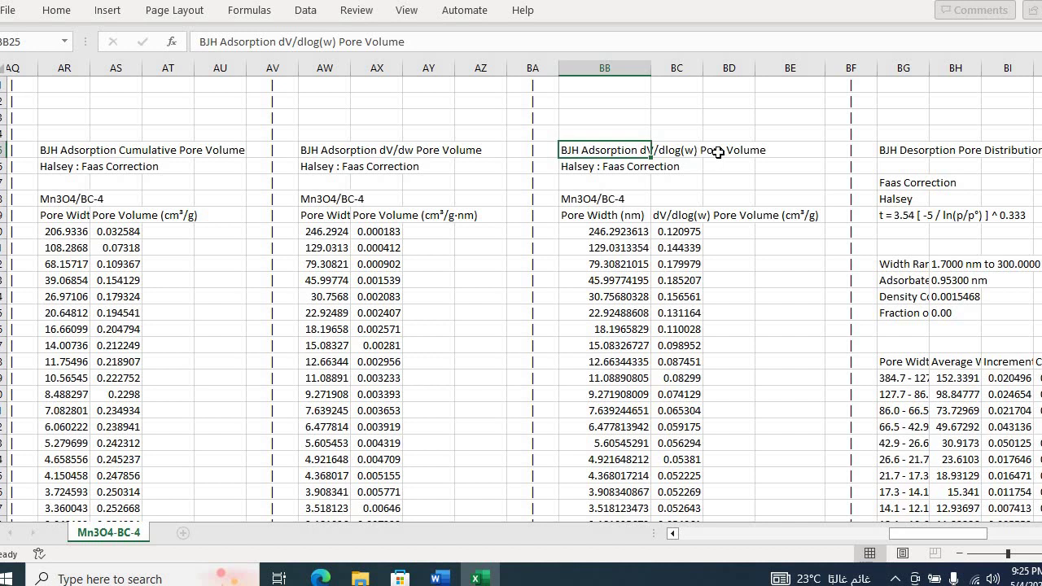
left_click(774, 151)
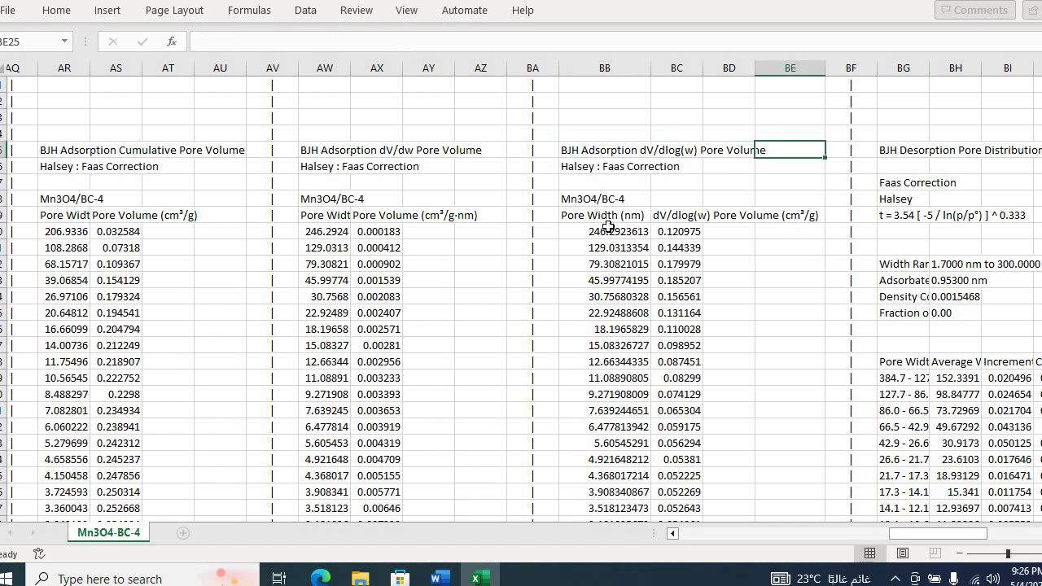
left_click_drag(608, 228, 688, 394)
scroll(688, 395, "up", 7)
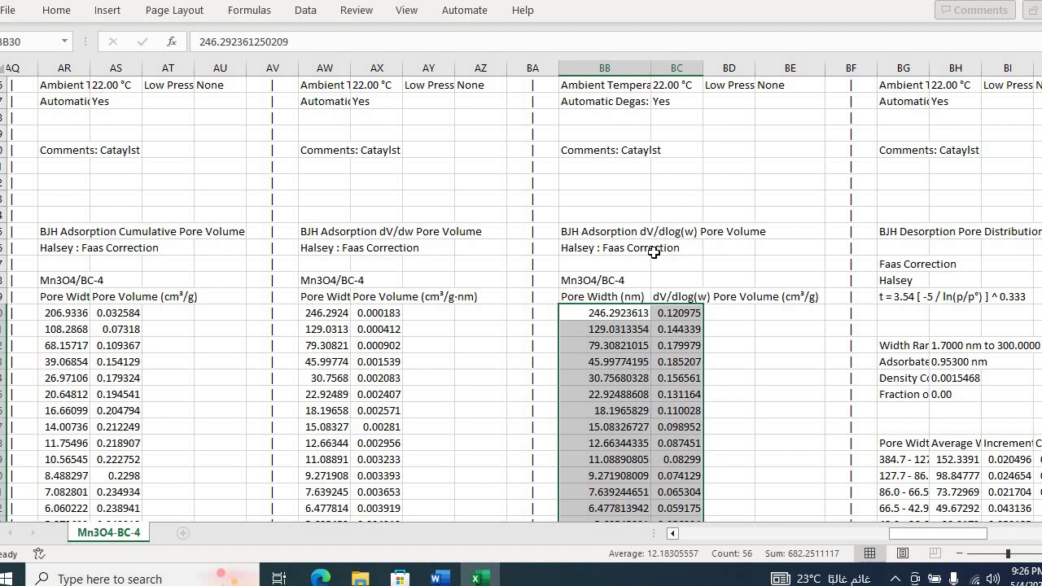
Locate the BJH Desorption dV/dlog(w) Pore Volume section and select its heading from column BX to CA.
left_click_drag(902, 528, 973, 529)
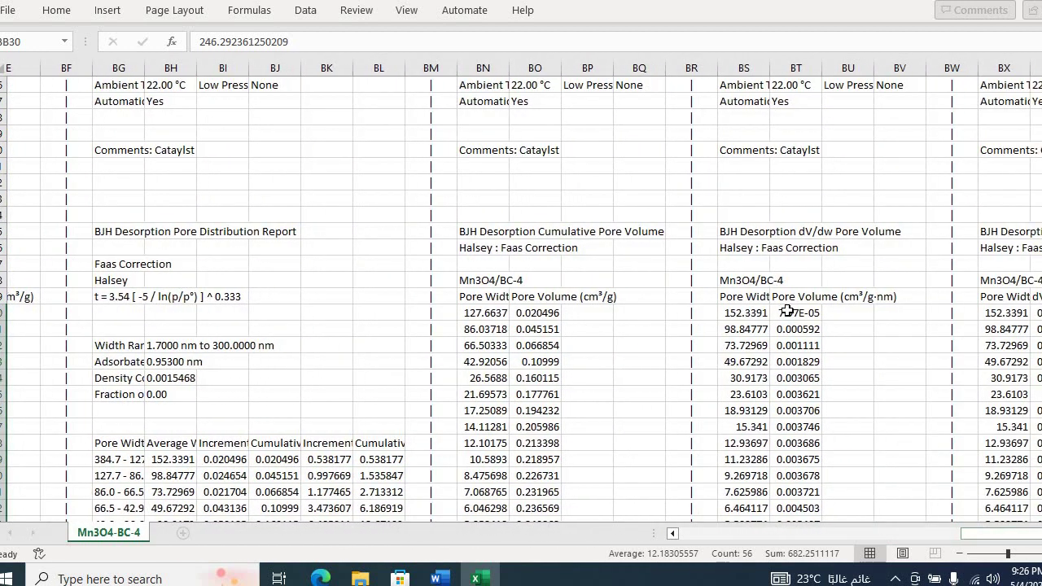
mouse_move(996, 541)
left_mouse_down()
mouse_move(1034, 535)
mouse_move(1000, 537)
left_mouse_up()
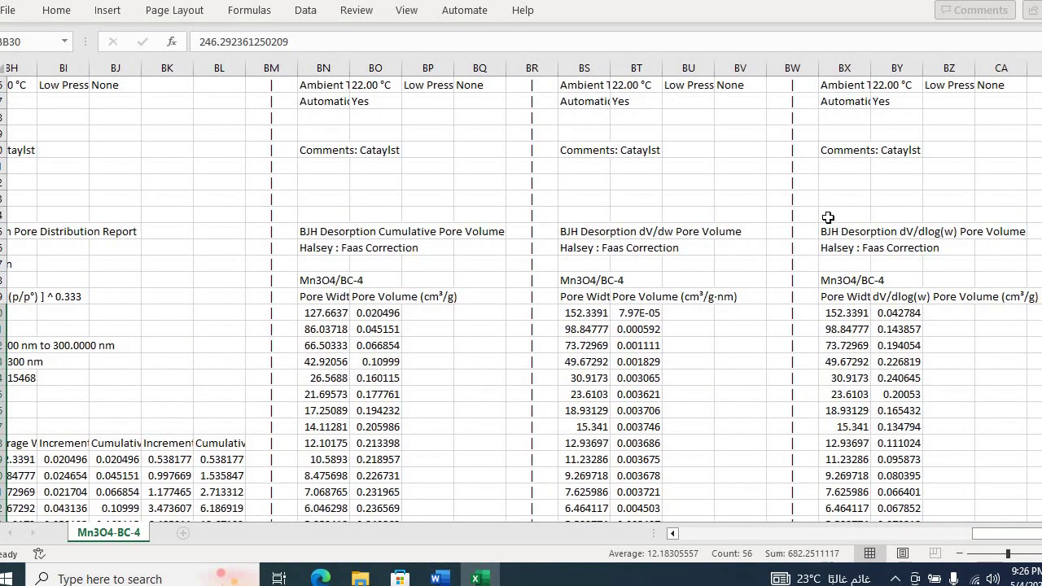
left_click_drag(823, 232, 993, 234)
Select the desorption pore width and dV/dlog(w) pore volume values, without headers, in columns BX and BY.
scroll(954, 240, "down", 1)
left_click(839, 265)
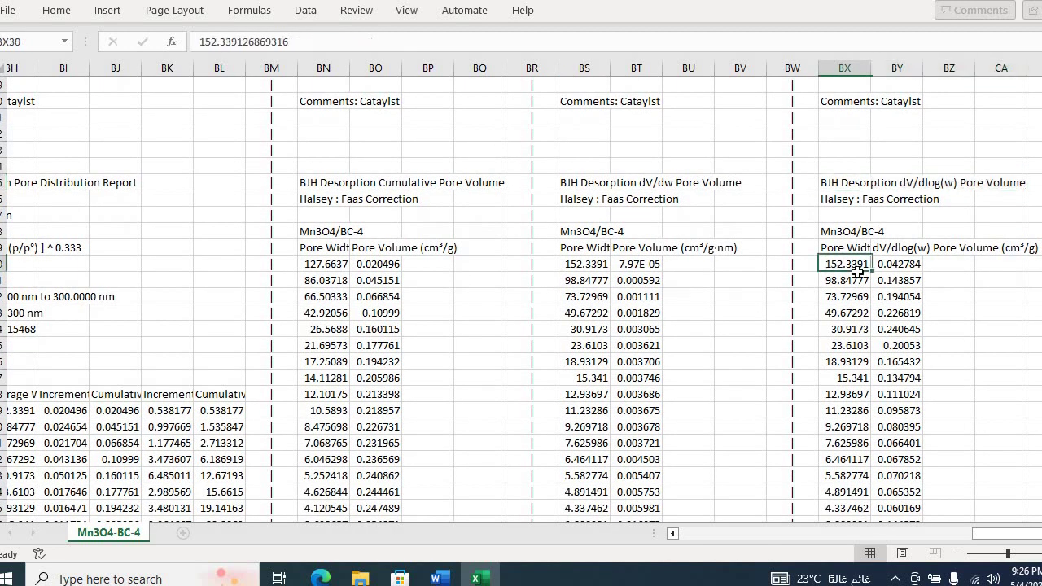
left_click_drag(870, 277, 899, 415)
scroll(905, 391, "up", 4)
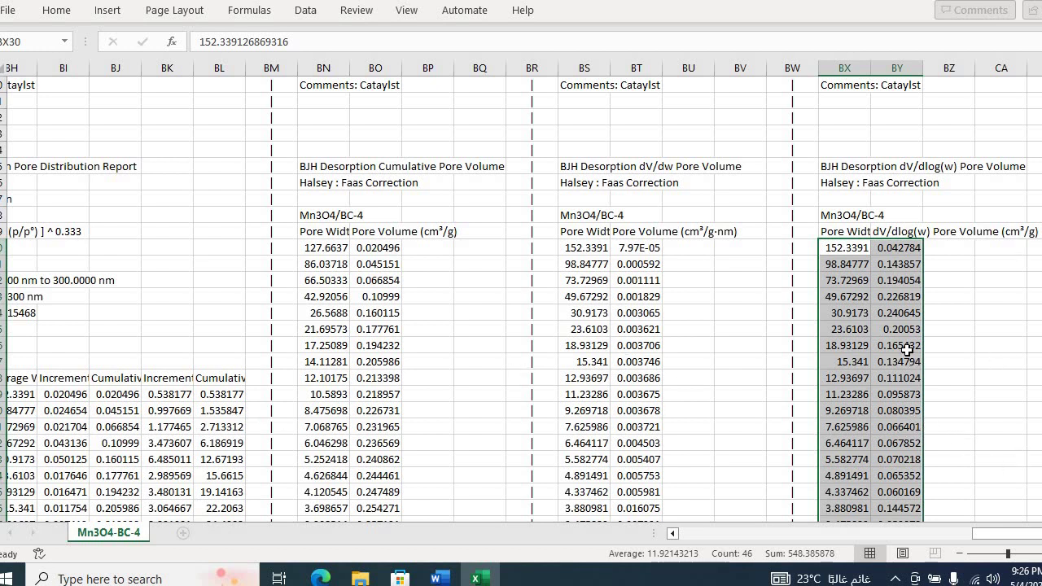
Switch to the Word manuscript and examine the adsorption and desorption curves in the pore volume versus pore diameter plot.
left_click(436, 579)
scroll(656, 383, "down", 10)
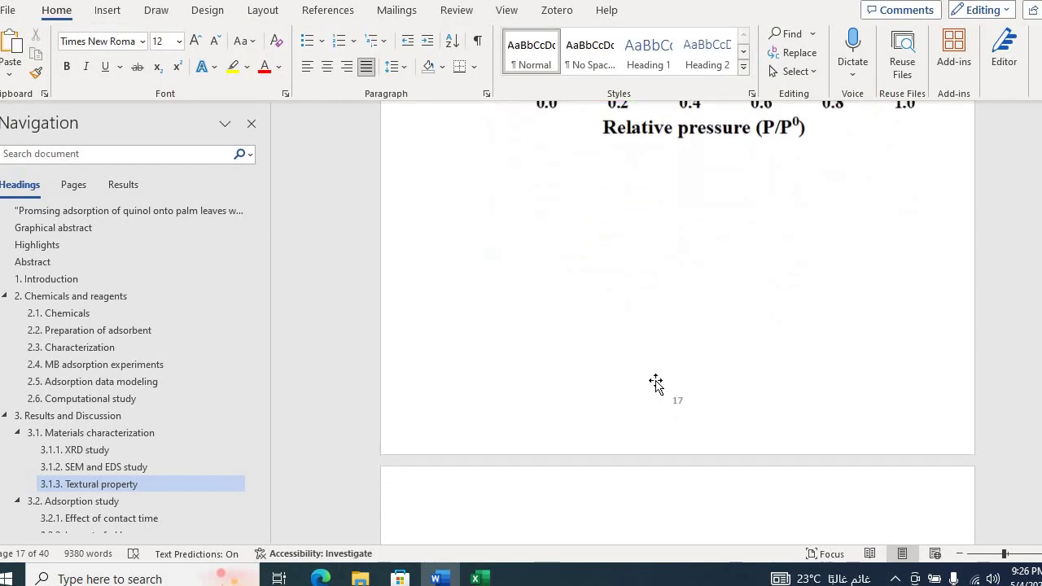
scroll(657, 385, "down", 1)
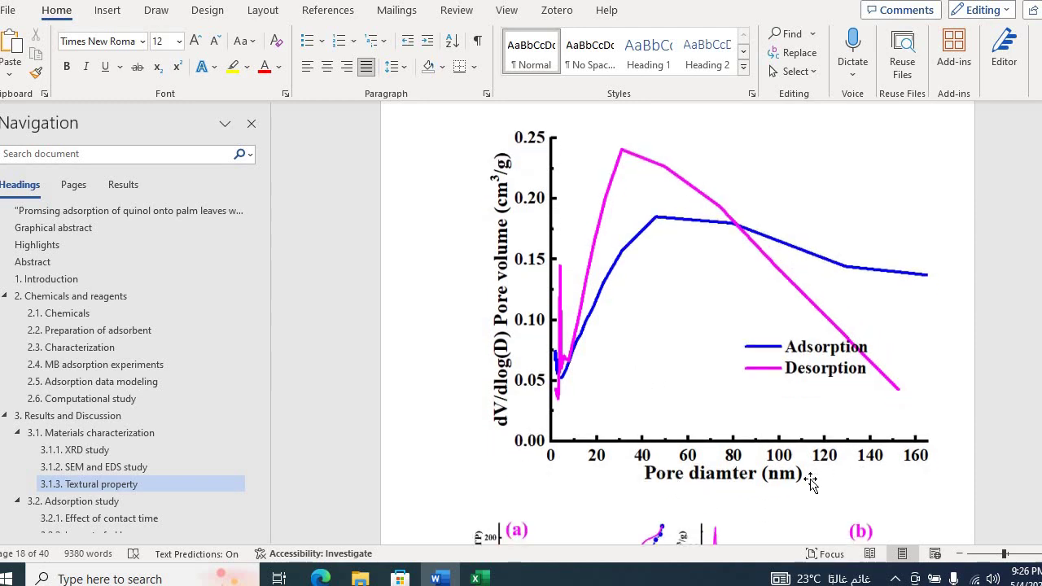
scroll(814, 477, "up", 1)
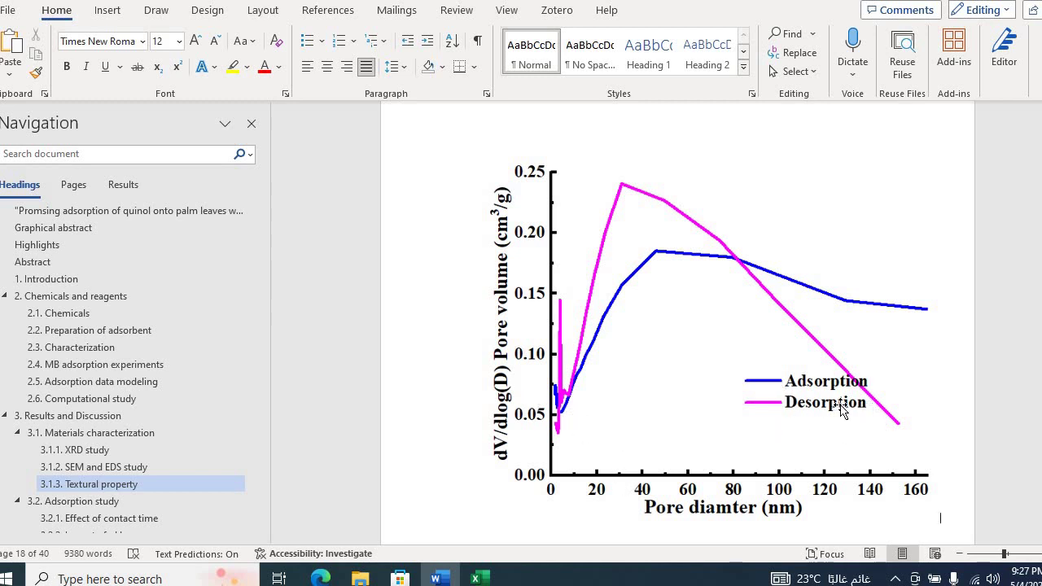
scroll(843, 411, "down", 1)
scroll(842, 407, "up", 1)
Return to the Excel workbook and review the isotherm, t-plot and BJH pore distribution sections across the Mn3O4-BC-4 sheet.
left_click(478, 579)
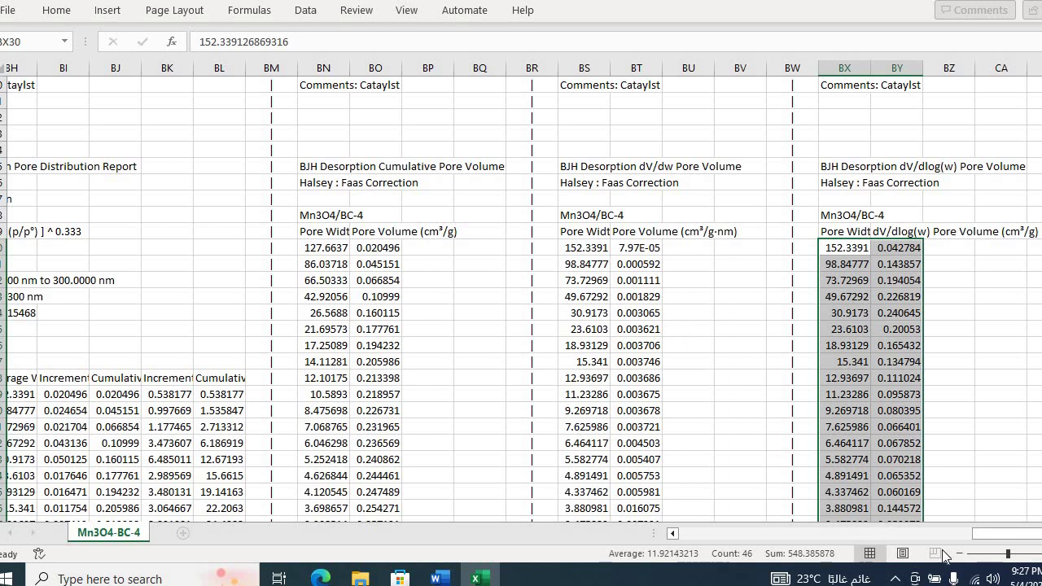
left_click_drag(996, 534, 711, 533)
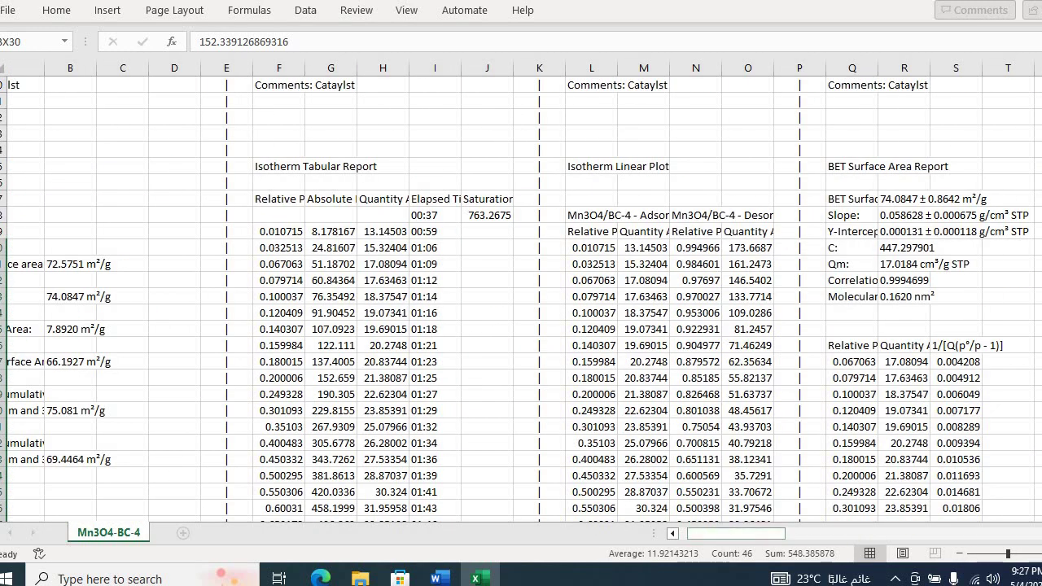
left_click(908, 533)
left_click_drag(958, 533, 1018, 533)
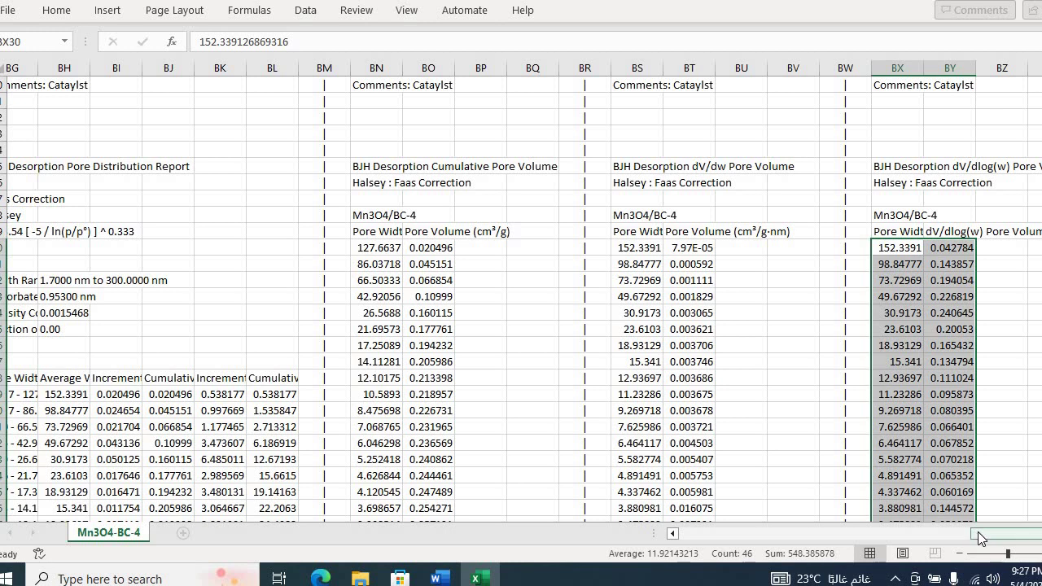
left_click_drag(978, 532, 809, 529)
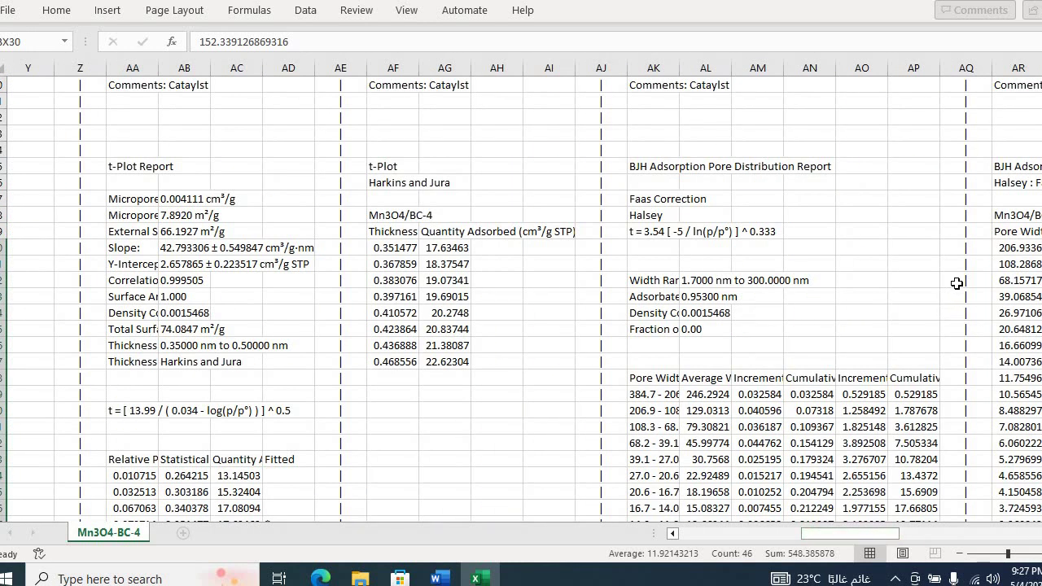